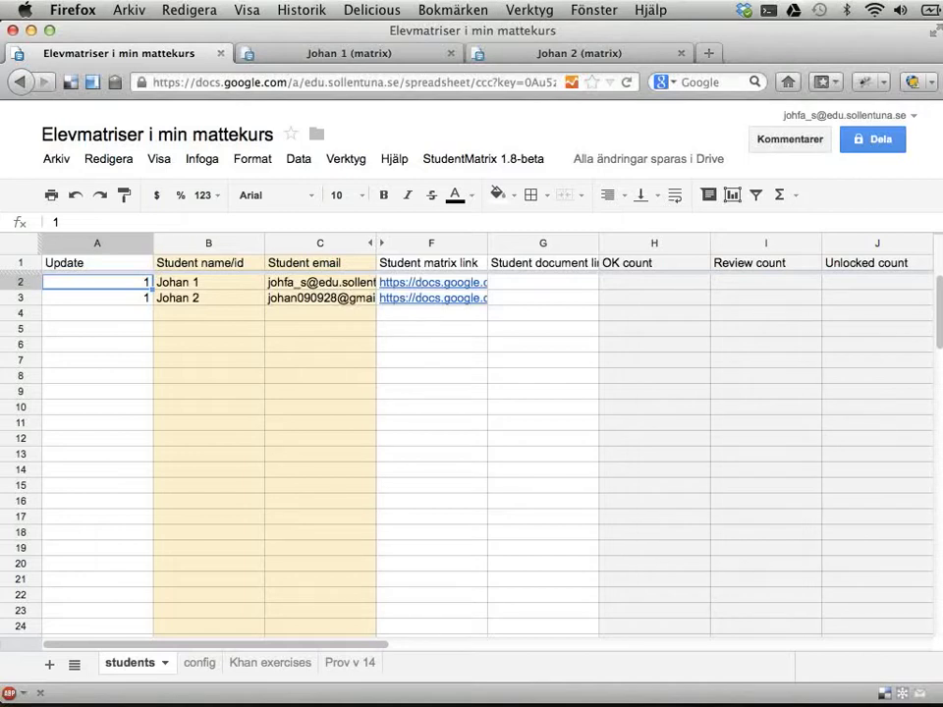
Switch to Chrome and copy the e-mail address of the third student in the Exempelklass list on Khan Academy.
key("super+Tab")
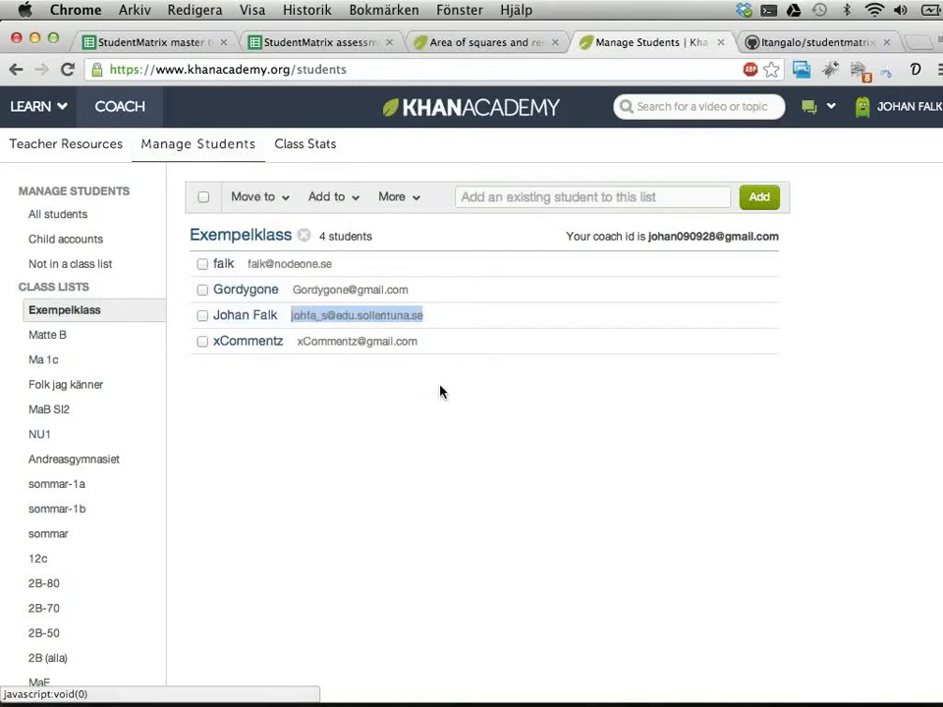
left_click(332, 316)
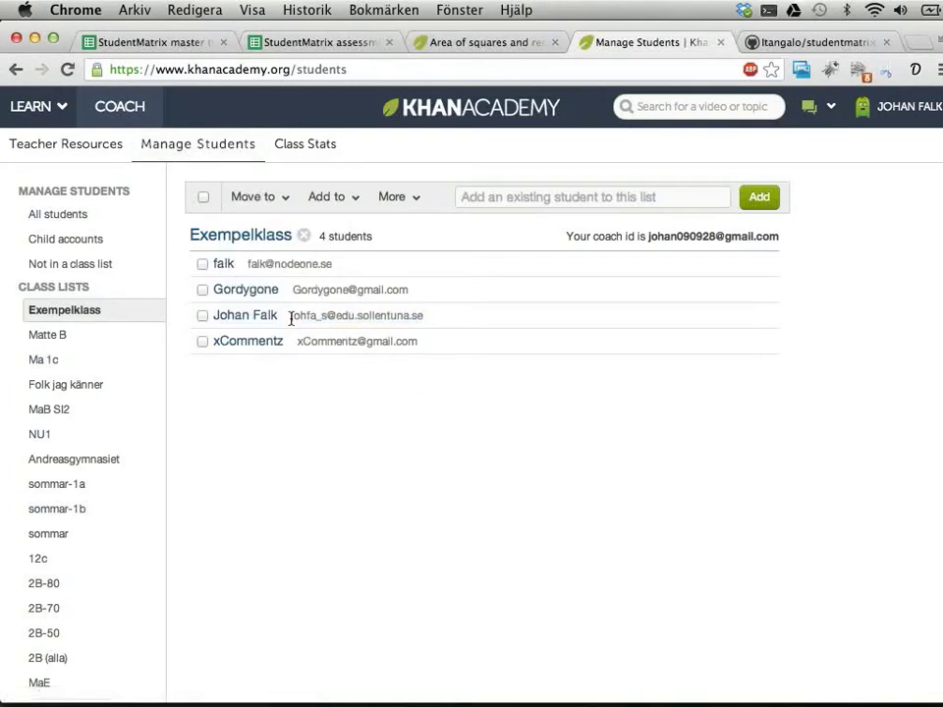
left_click_drag(291, 317, 424, 315)
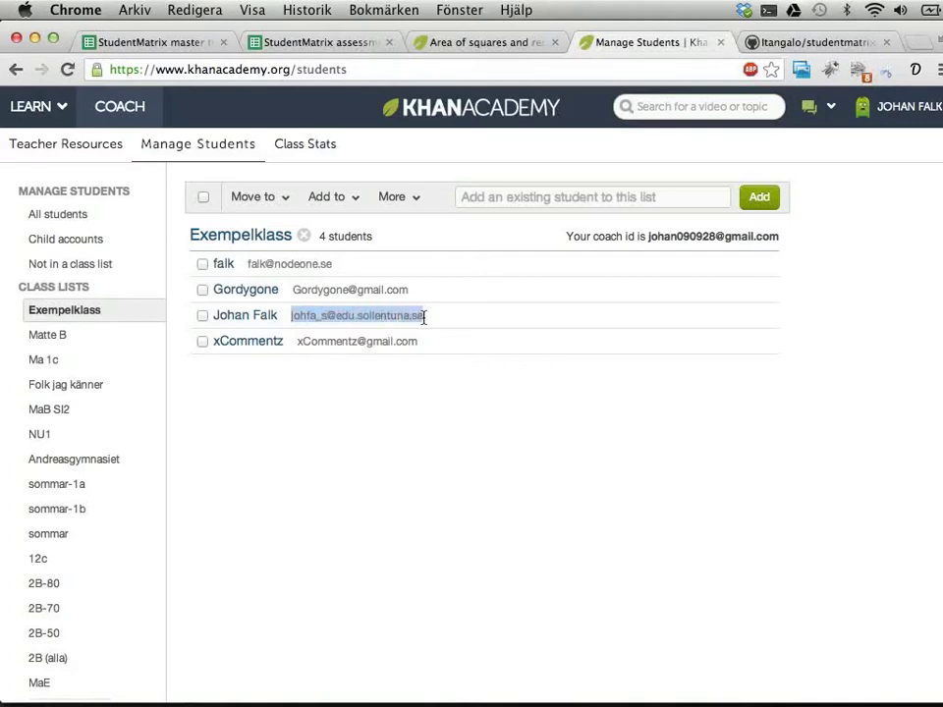
key("super+c")
Switch back to Firefox and paste the copied e-mail into the first student's Khan Academy ID cell, K2, on the students sheet.
key("super+Tab")
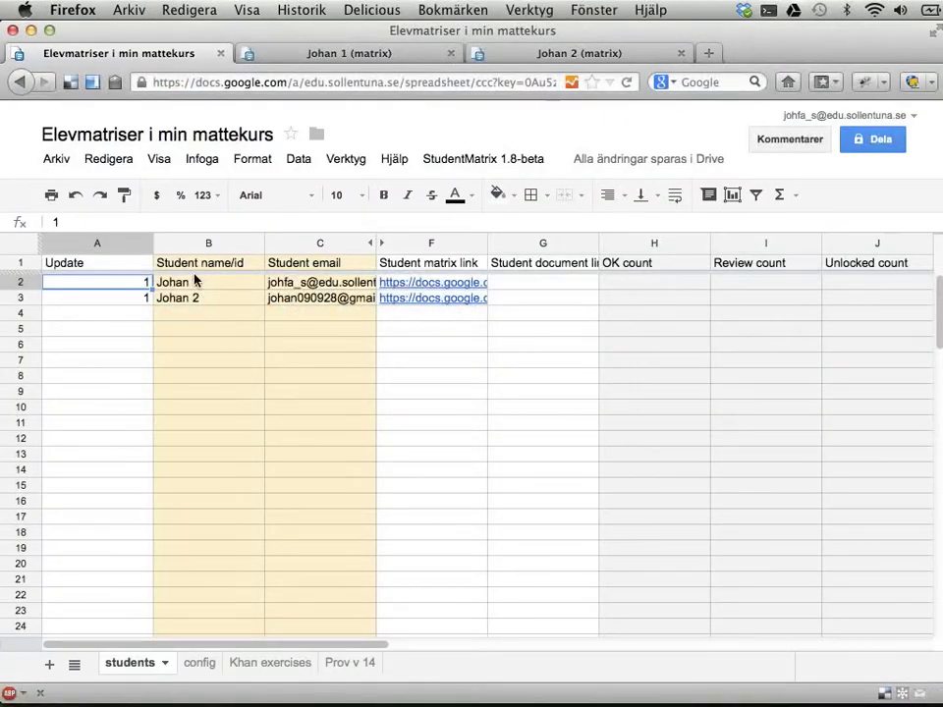
key("Right")
key("Right")
key("Right")
key("Right")
key("Right")
key("Right")
key("Right")
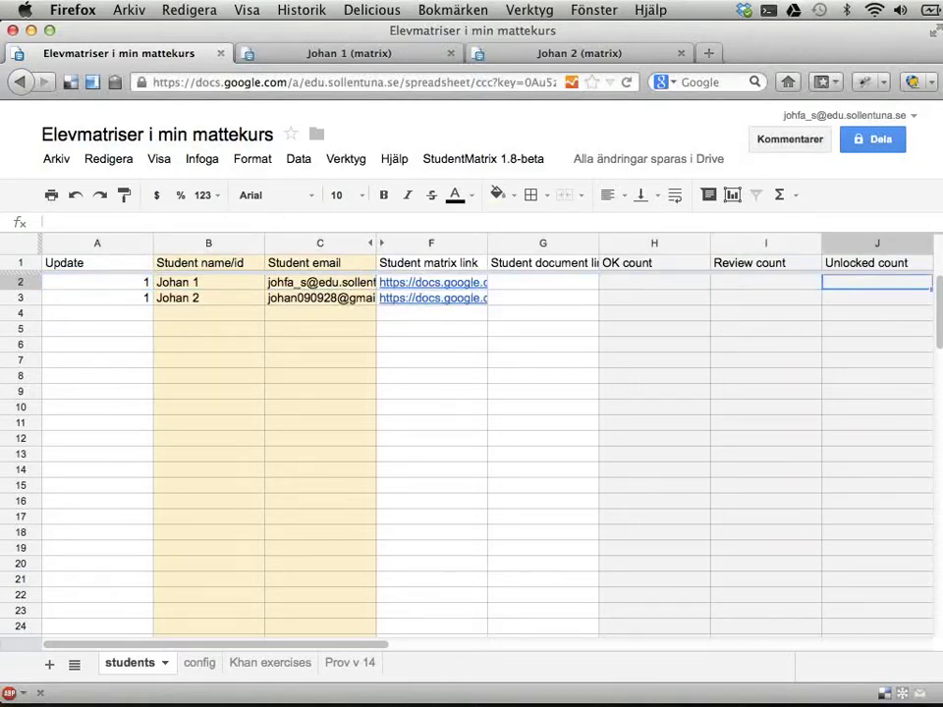
key("Right")
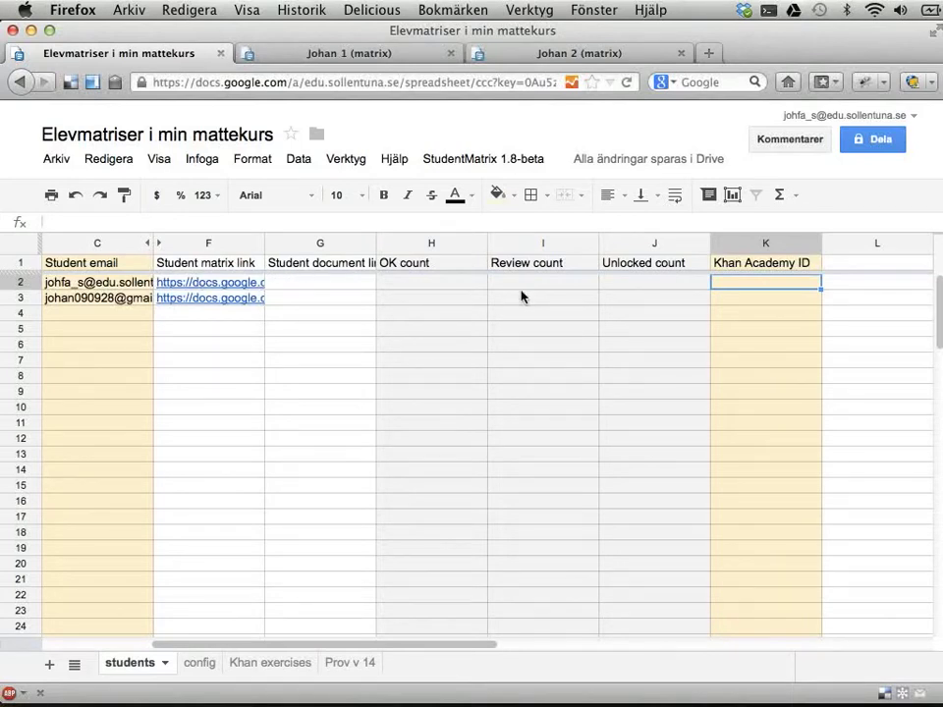
key("super+v")
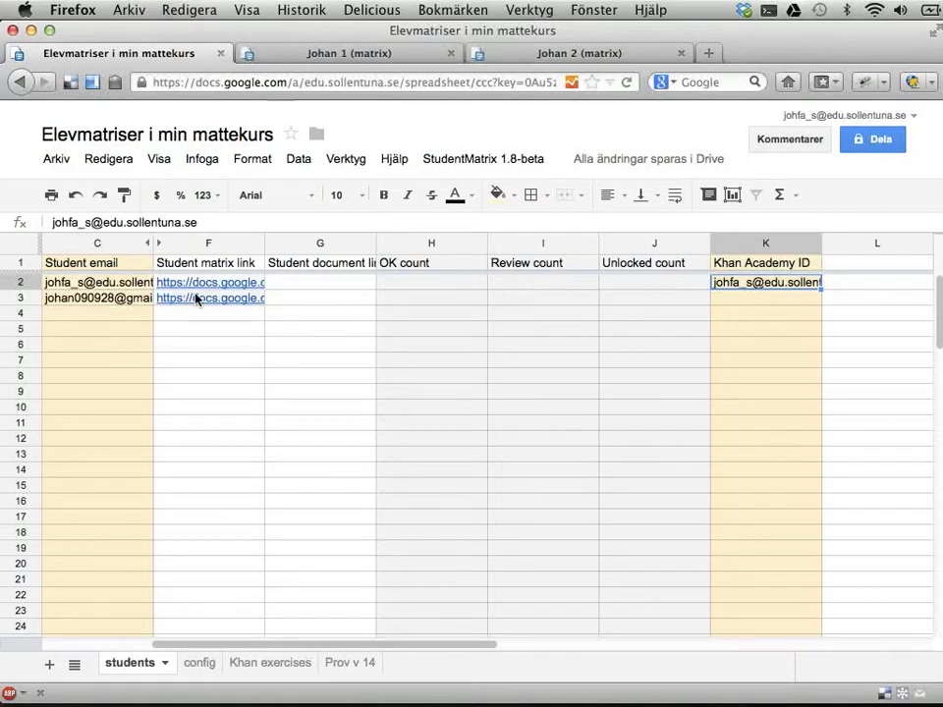
Copy the second student's e-mail from C3 into the Khan Academy ID cell K3.
left_click(86, 299)
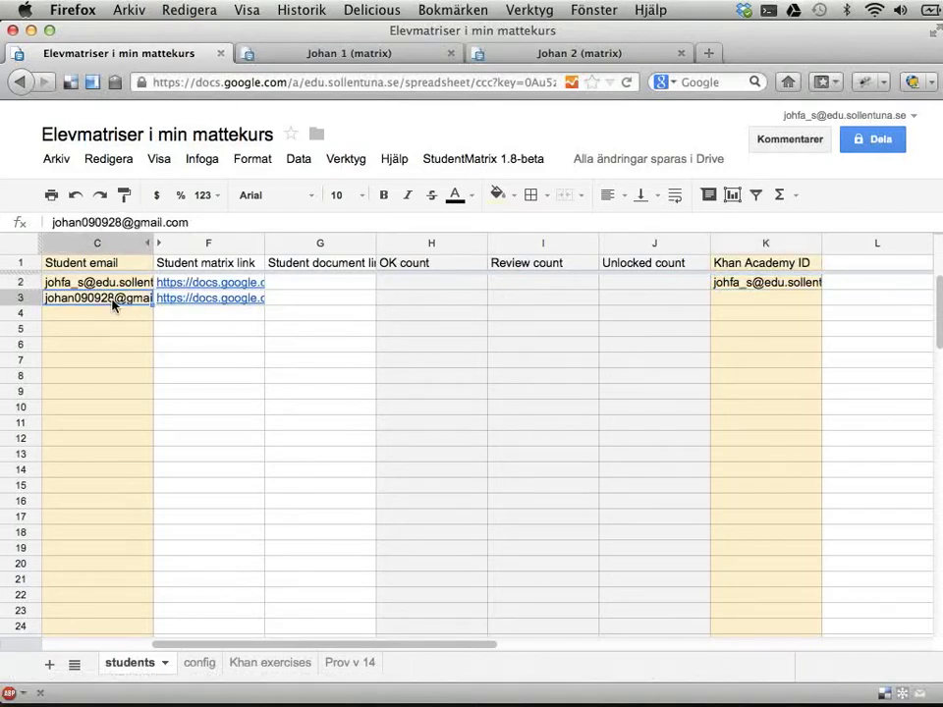
left_click(755, 300)
key("super+v")
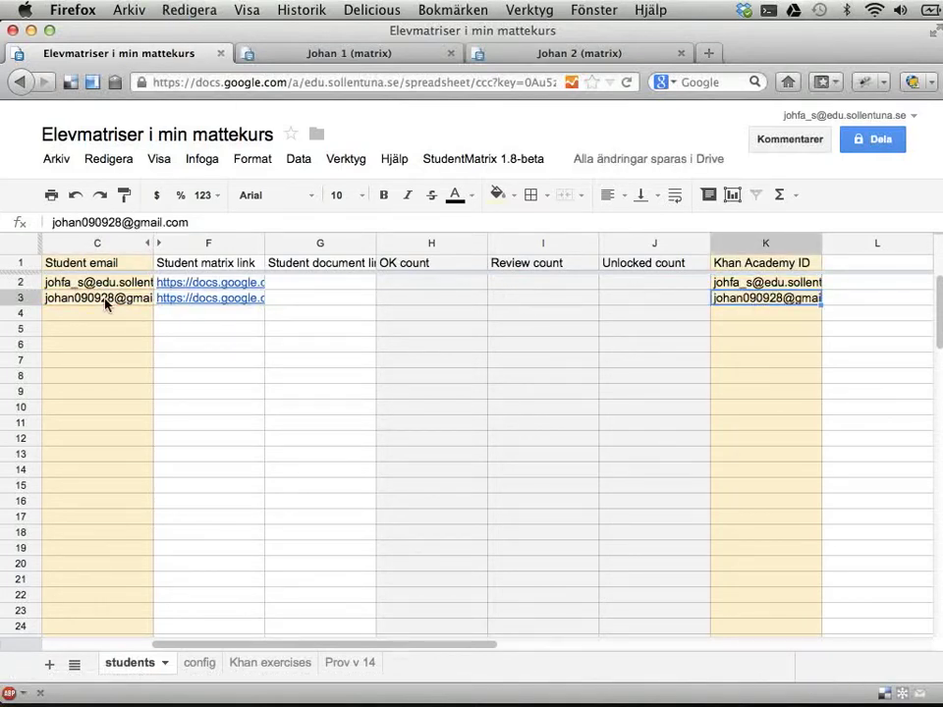
Compare both students' entries in the Student email column with those in the Khan Academy ID column.
left_click_drag(103, 283, 101, 304)
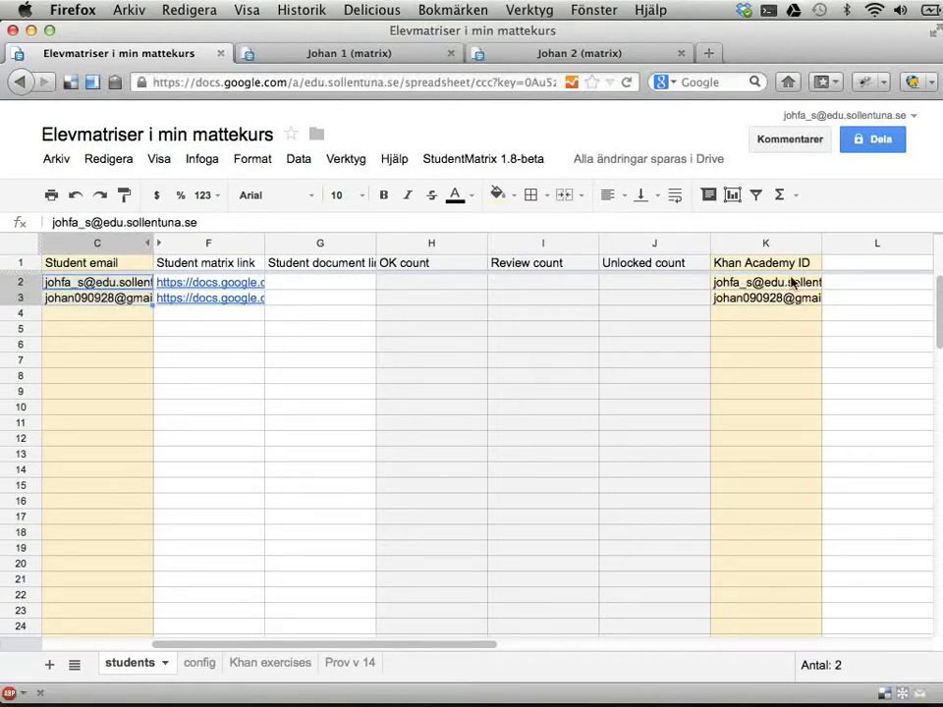
left_click_drag(751, 283, 736, 299)
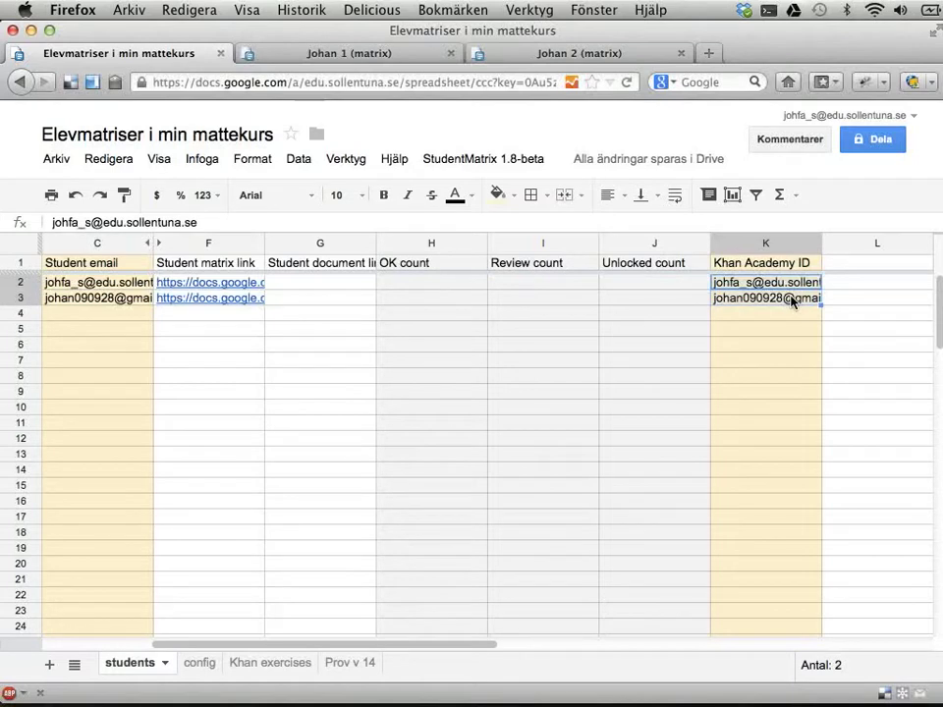
key("Left")
key("Left")
key("Left")
key("Left")
key("Left")
key("Left")
key("Left")
key("Left")
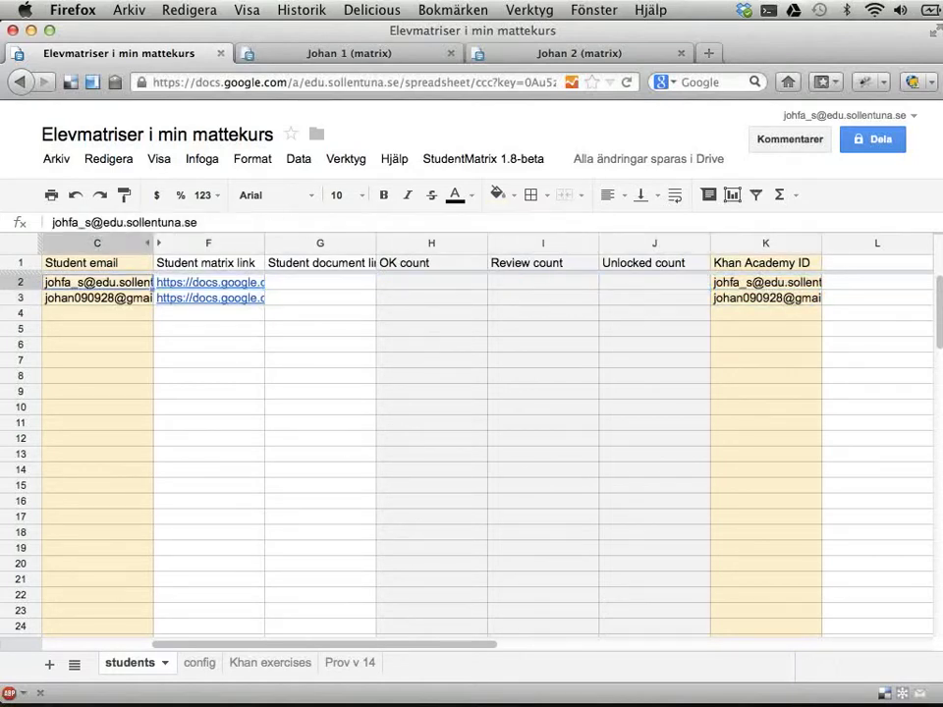
left_click(319, 282)
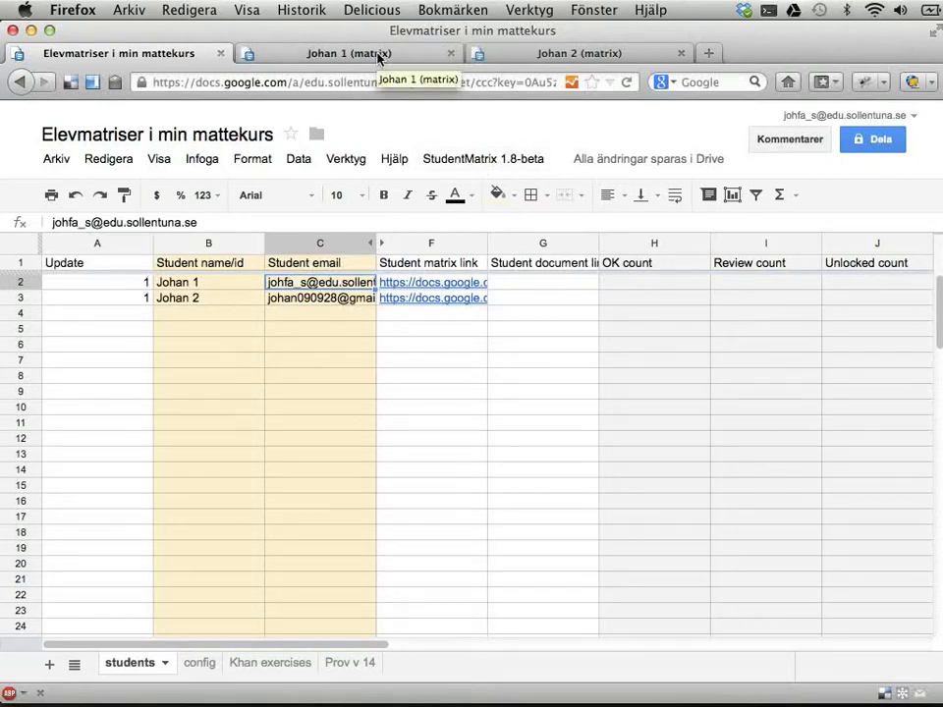
Open the Khan exercises sheet and examine the matrix cell references listed in the Cell column.
left_click(267, 670)
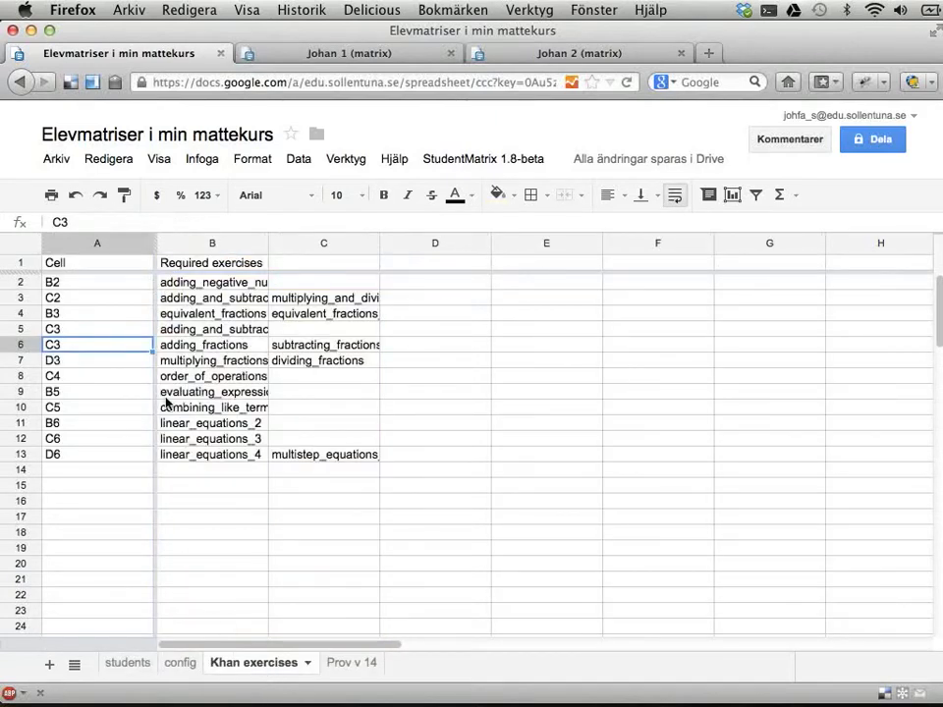
left_click(95, 284)
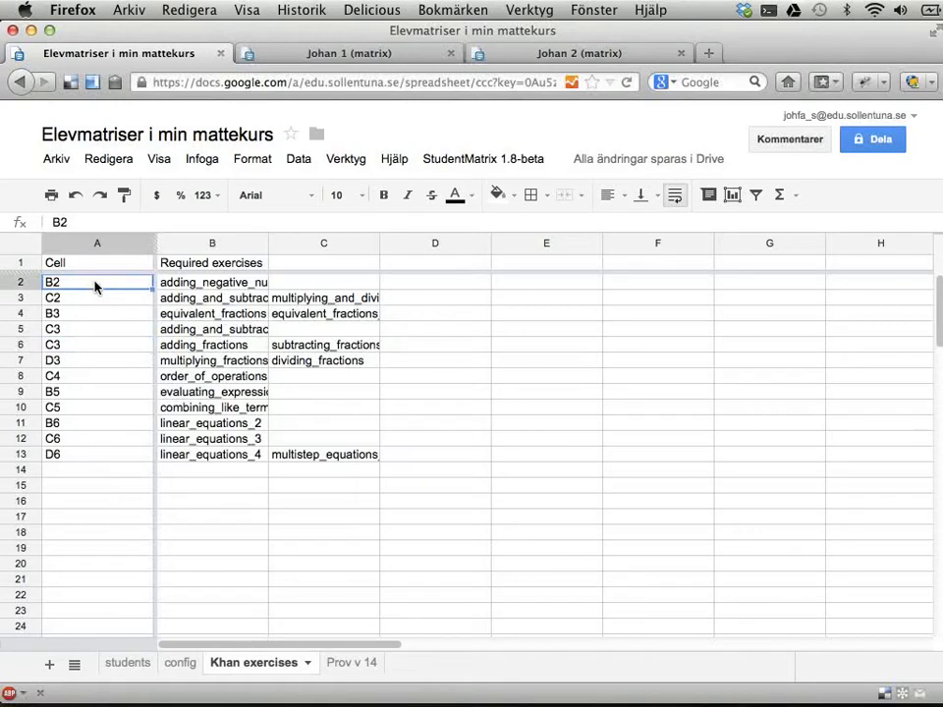
key("Down")
key("Down")
key("Down")
key("Down")
key("Down")
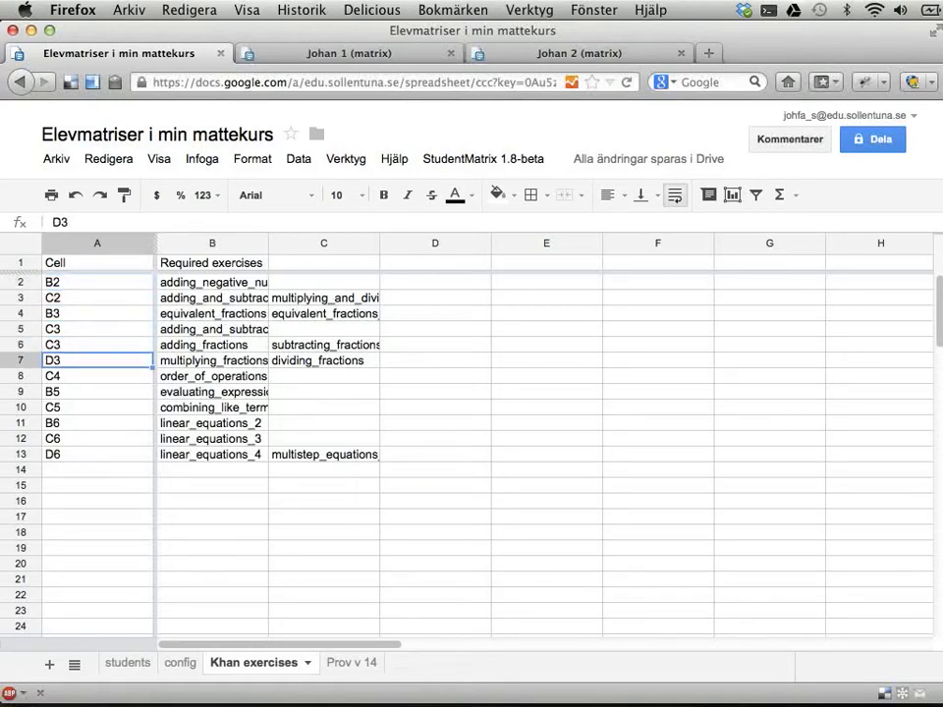
key("Down")
key("Down")
key("Up")
key("Up")
key("Up")
key("Up")
key("Up")
key("Up")
key("Up")
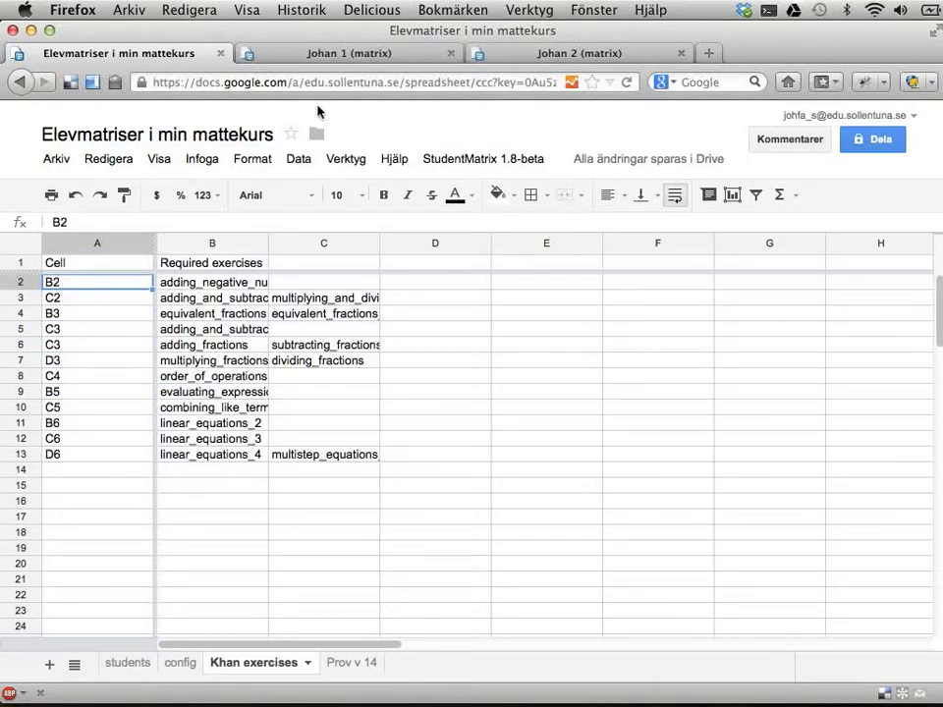
Compare cell B2 in the first student's matrix with its required exercise on the Khan exercises sheet.
left_click(332, 57)
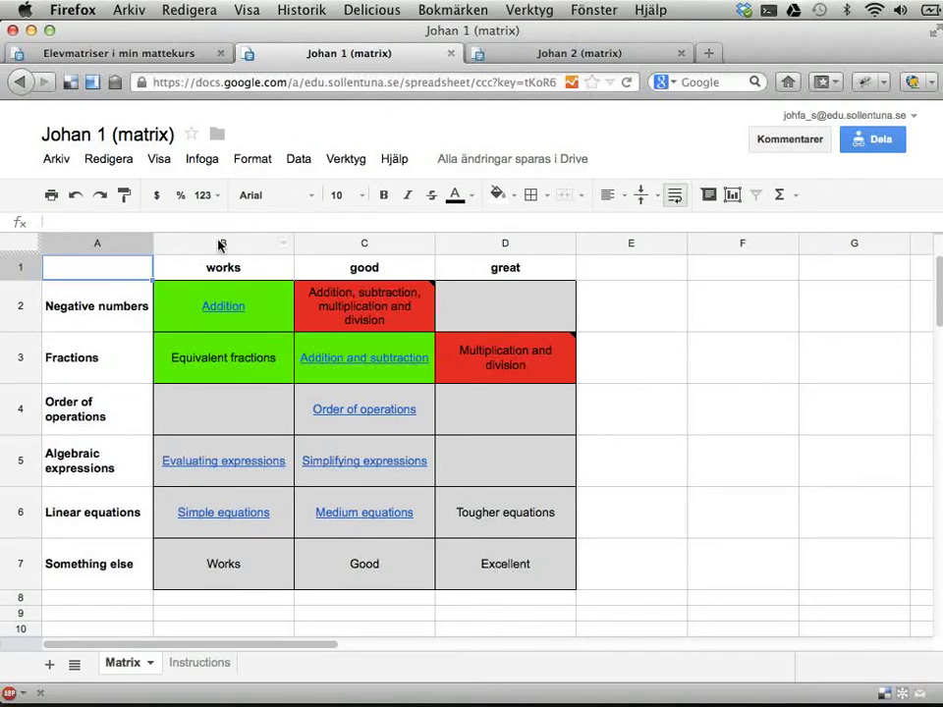
left_click(229, 301)
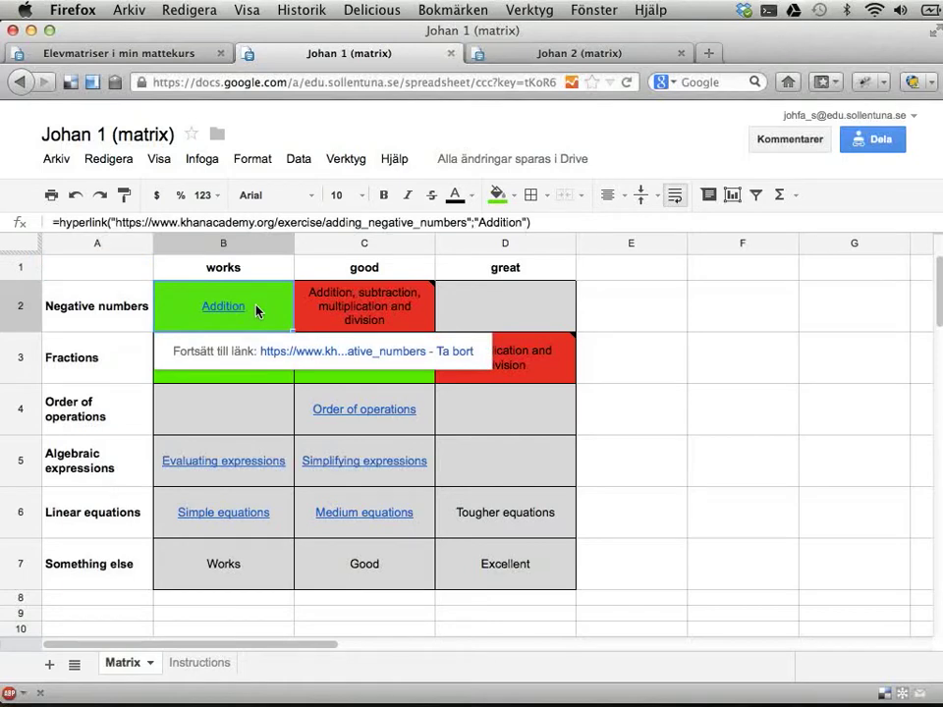
left_click(152, 57)
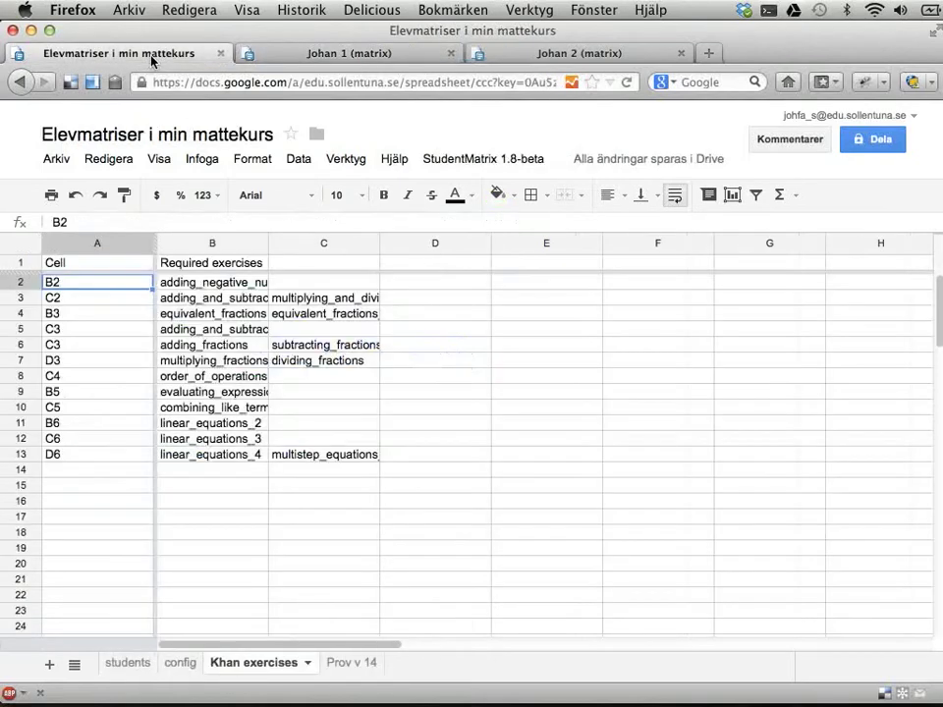
left_click(194, 284)
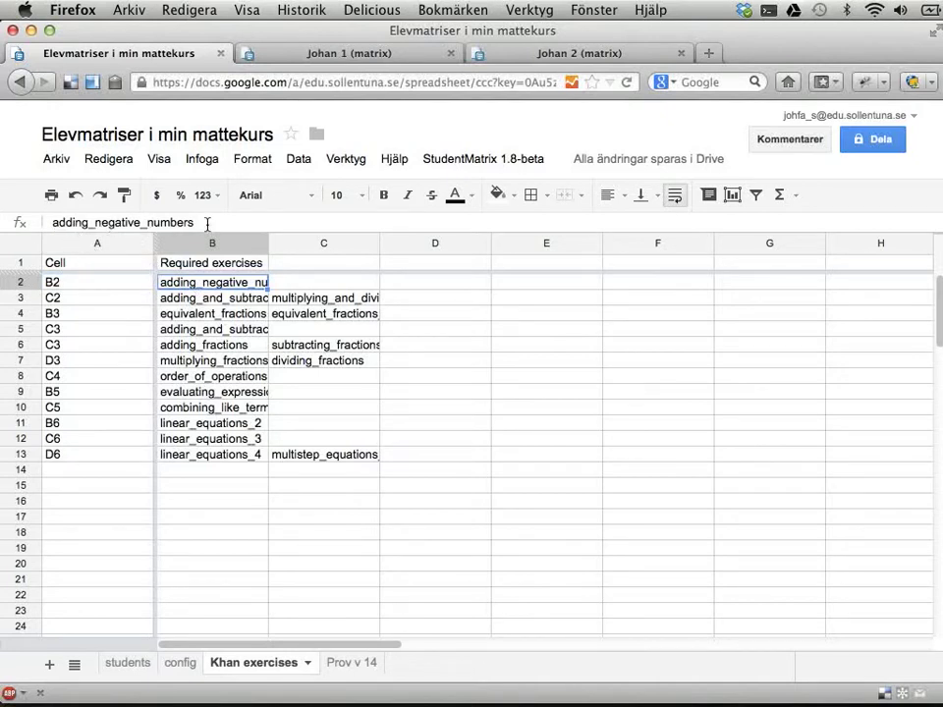
left_click_drag(207, 223, 52, 222)
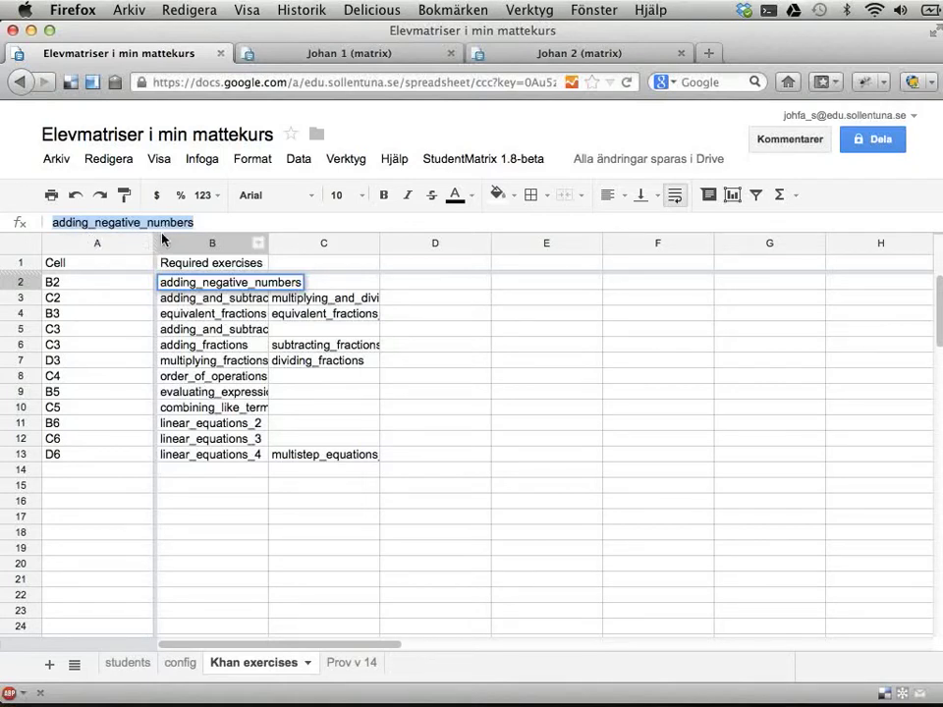
left_click(116, 281)
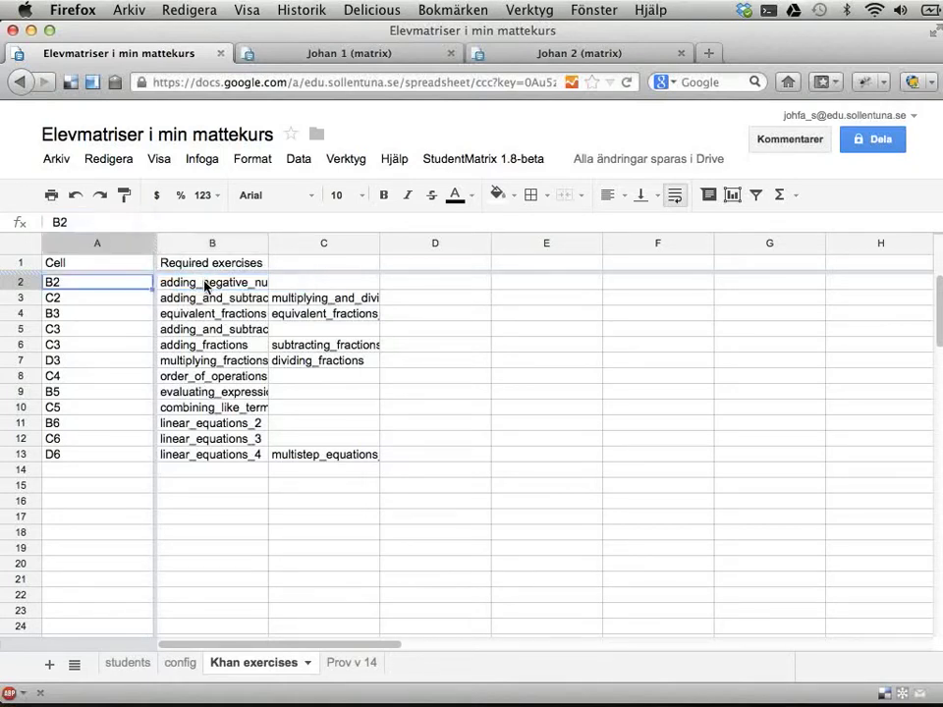
left_click(205, 284)
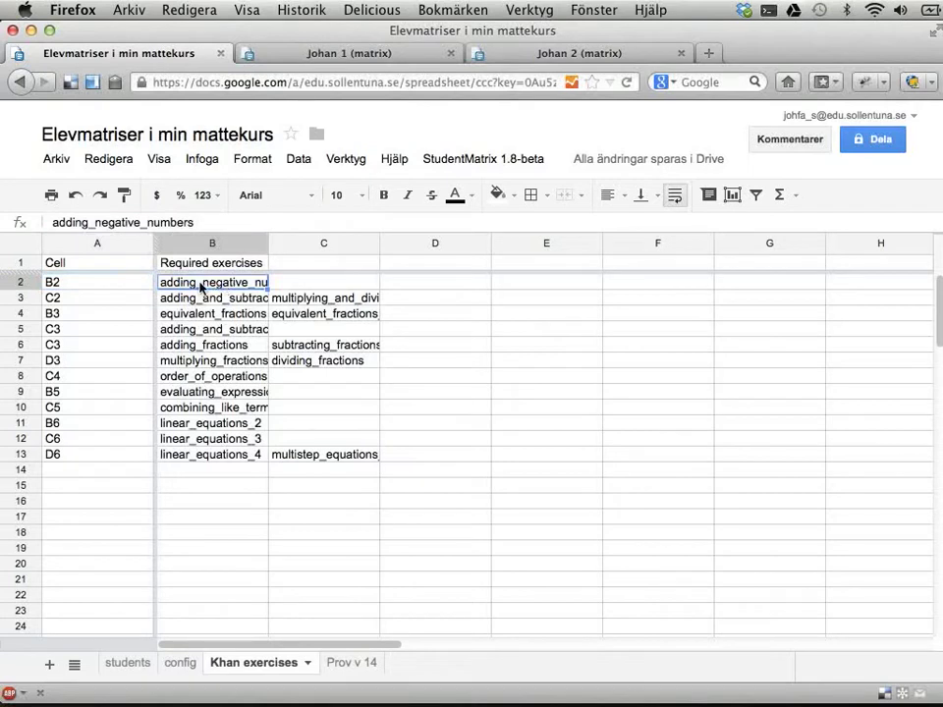
left_click(83, 285)
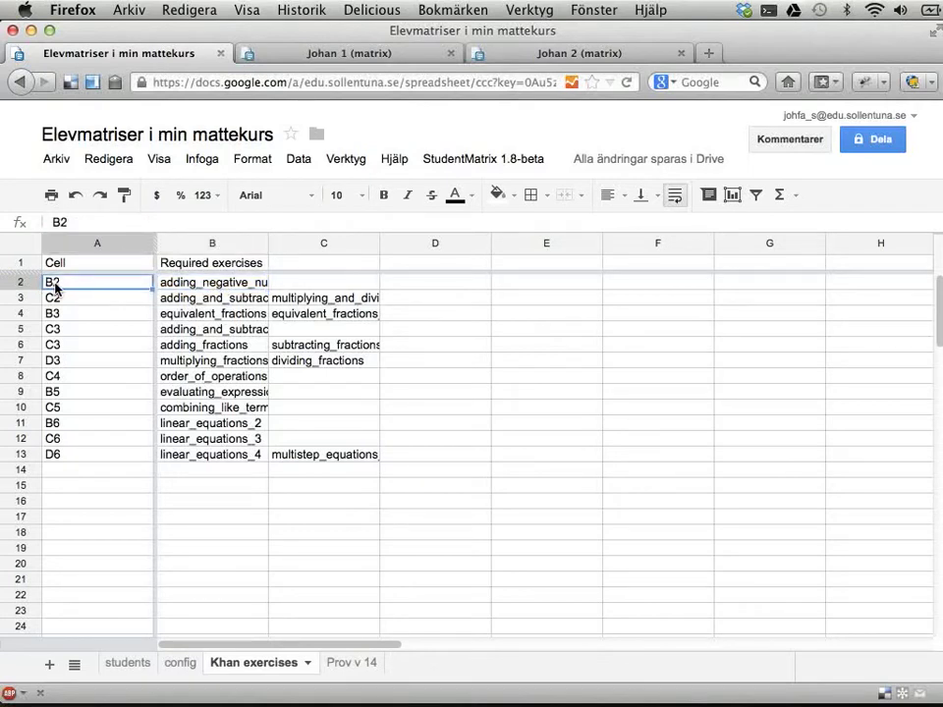
Compare cell C2 in the first student's matrix with the exercises required for it on the Khan exercises sheet.
left_click(74, 304)
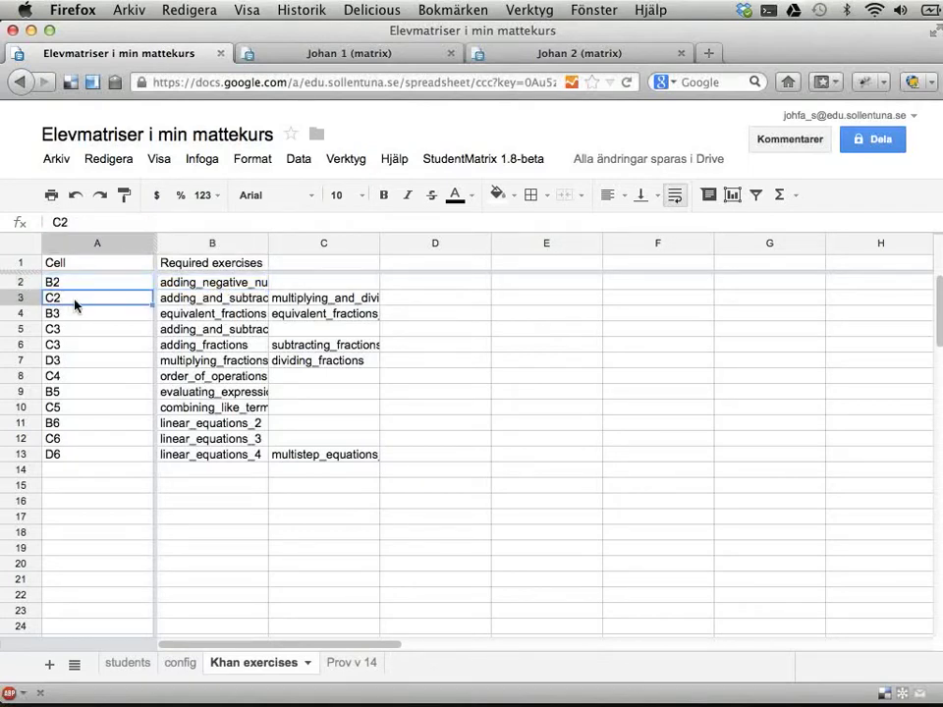
left_click(314, 56)
left_click(363, 309)
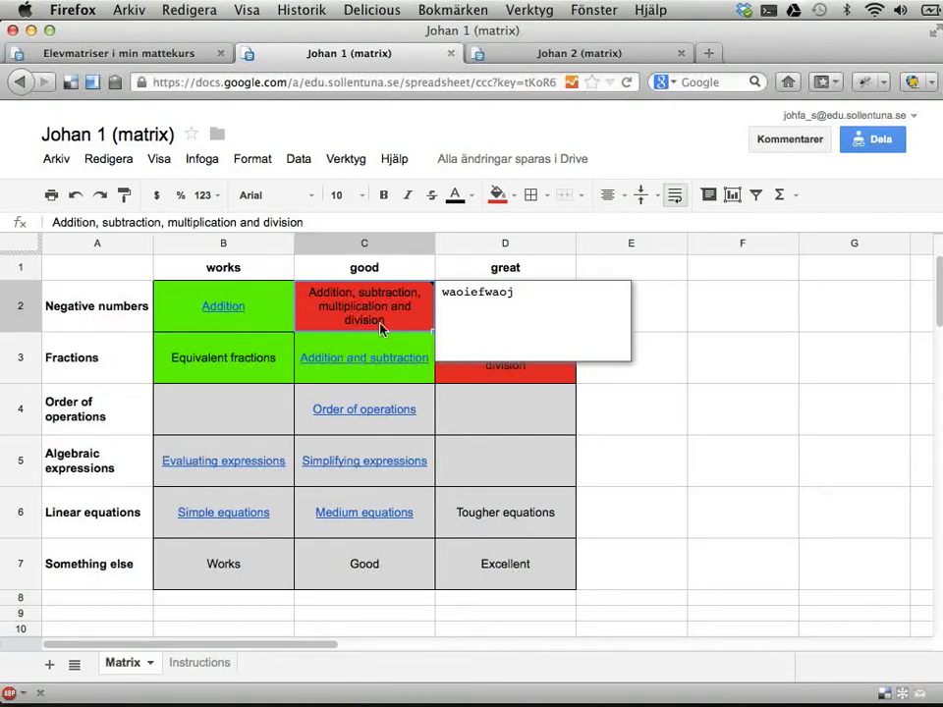
left_click(150, 61)
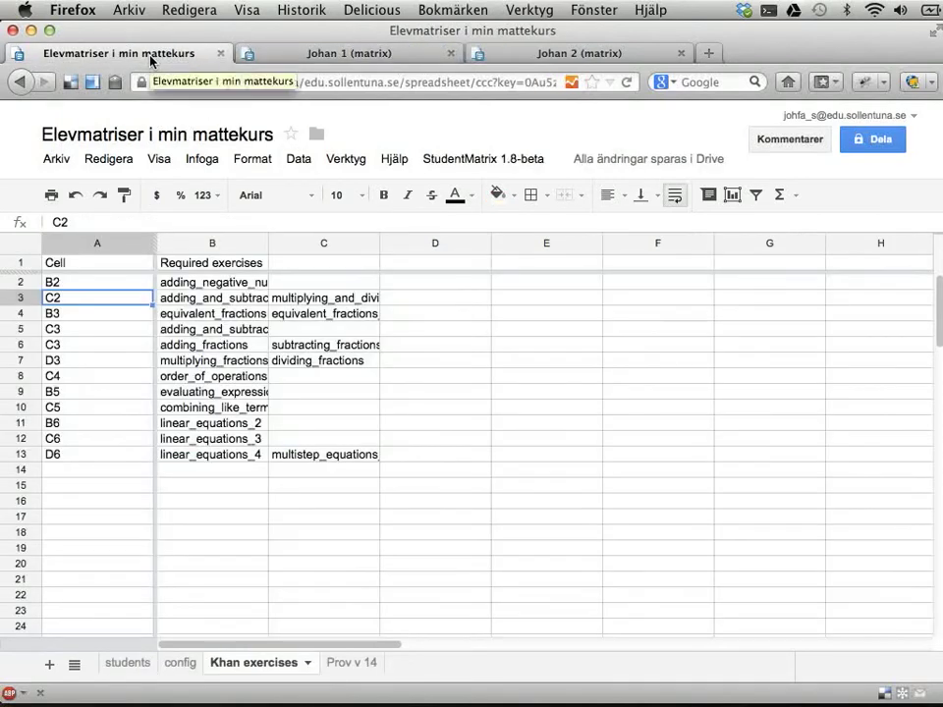
left_click(213, 301)
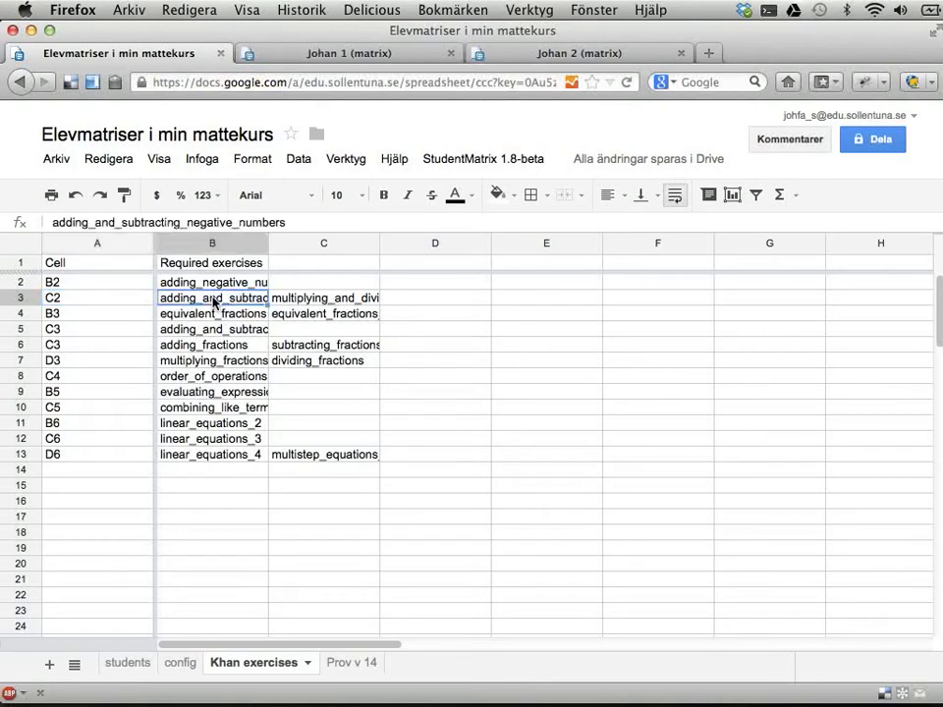
key("Right")
key("Left")
Examine the two rows for matrix cell C3 and the alternative exercises each one requires.
key("Down")
key("Down")
key("Down")
key("Up")
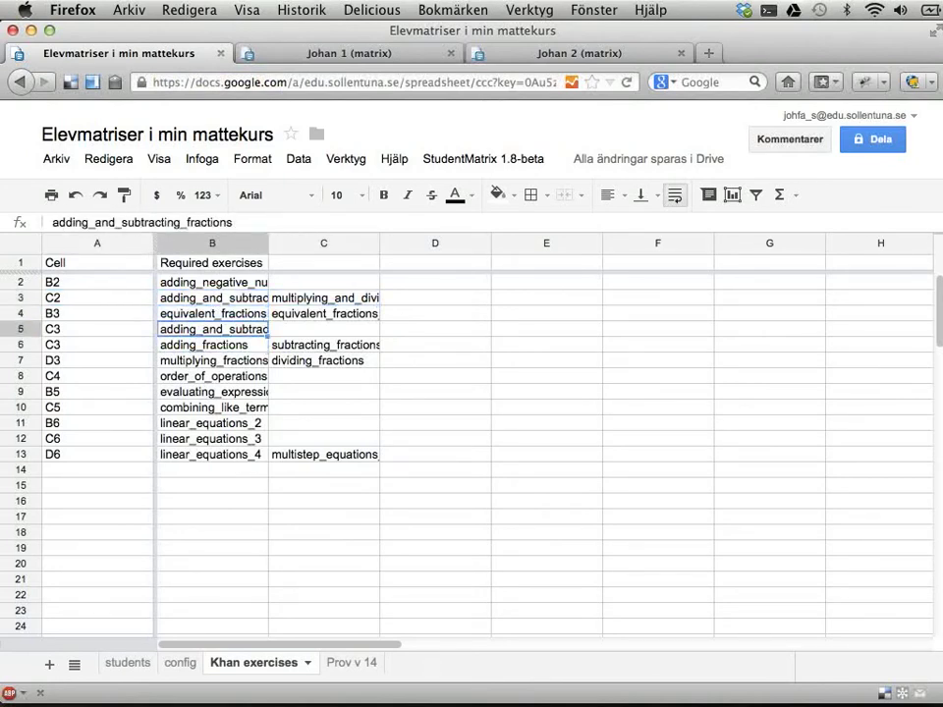
key("Left")
key("shift+Down")
key("shift+Right")
key("shift+Right")
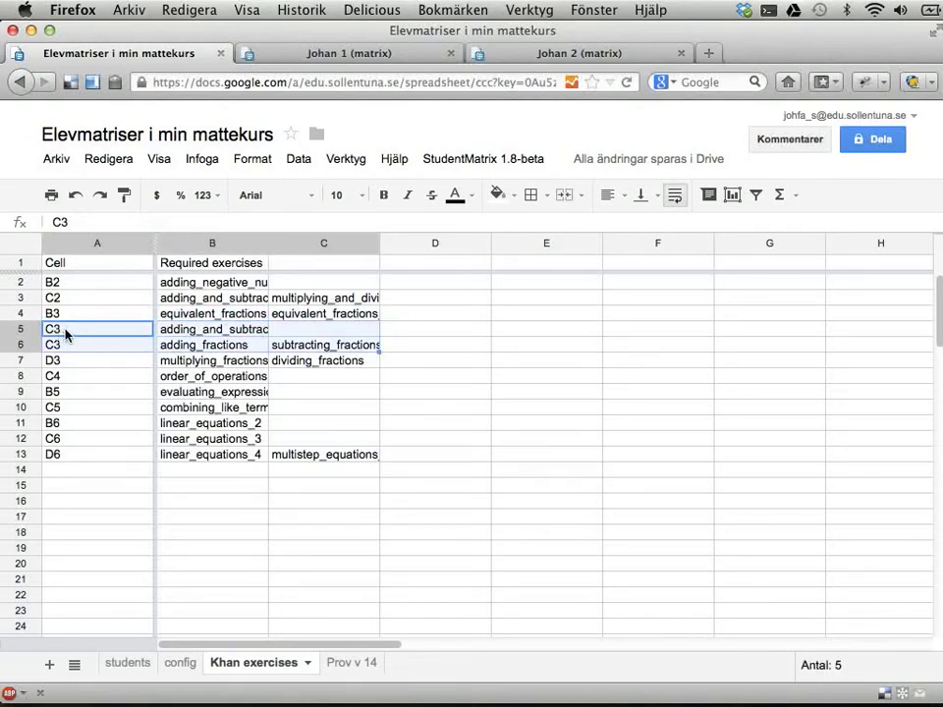
left_click(180, 332)
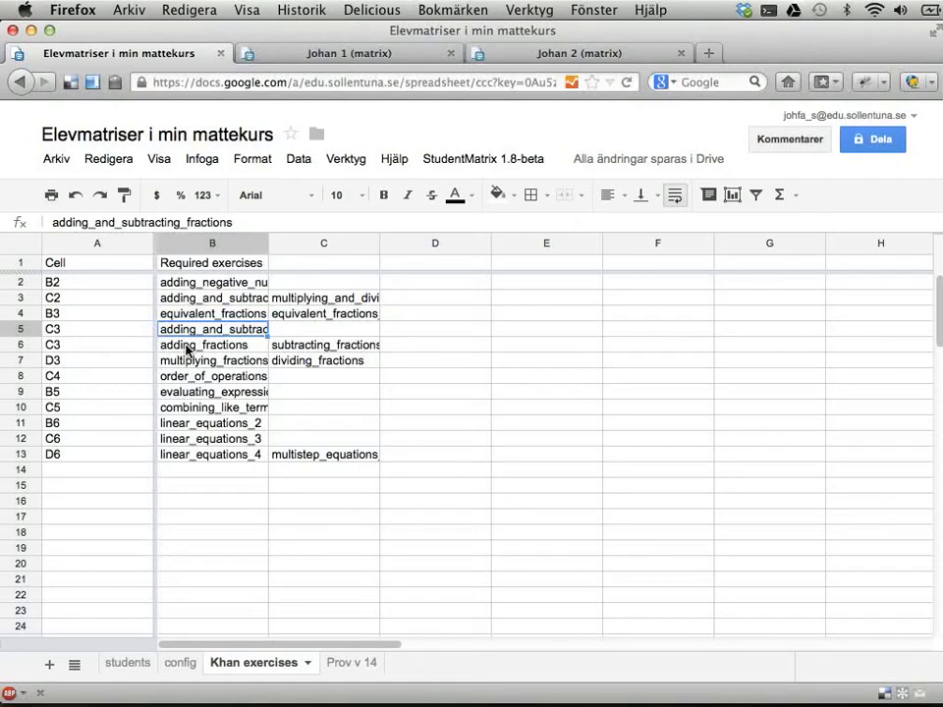
left_click_drag(202, 349, 280, 350)
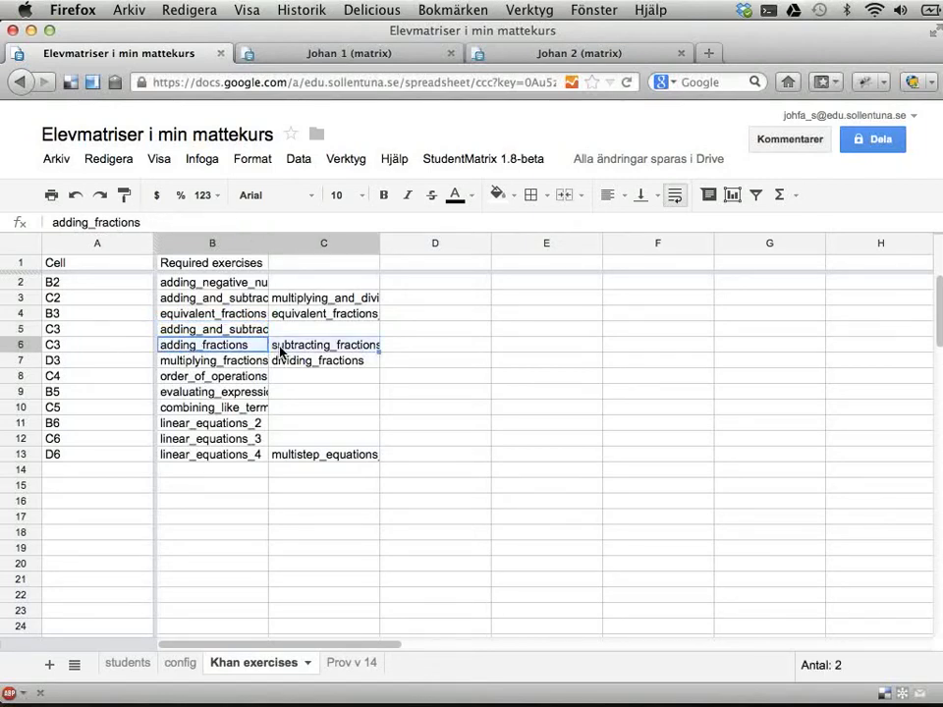
key("Right")
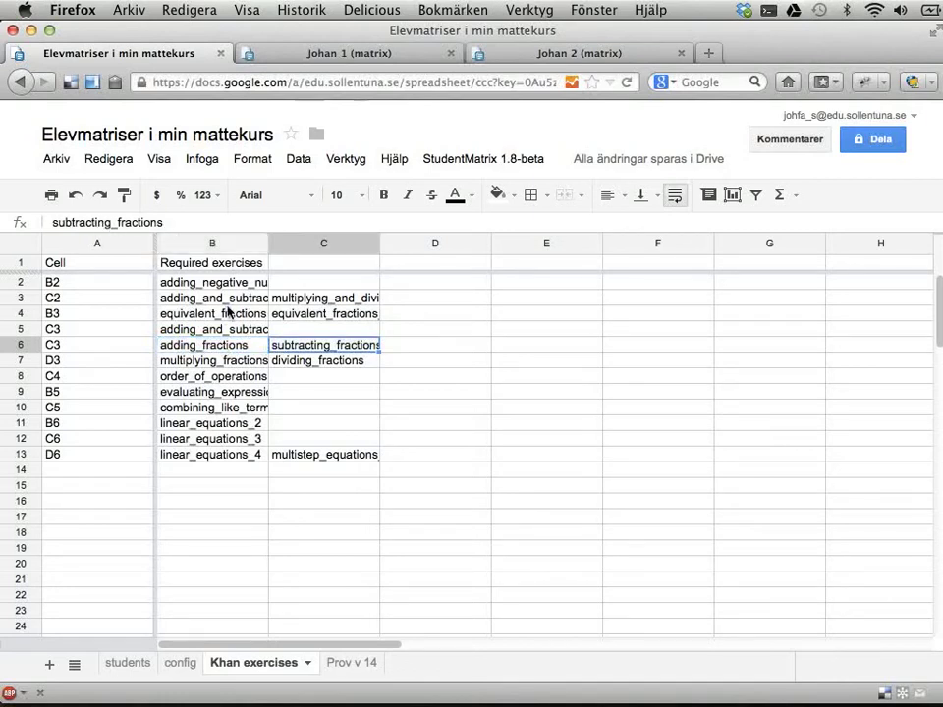
left_click(98, 349)
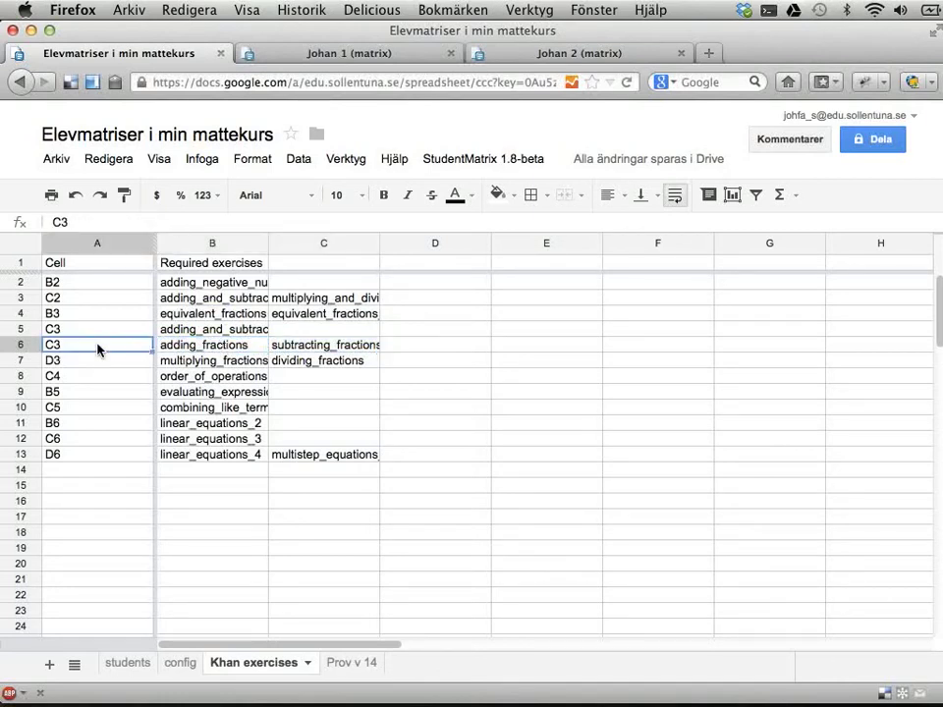
Run the StudentMatrix Khan updates for both students from the students sheet.
left_click(128, 664)
scroll(564, 366, "right", 5)
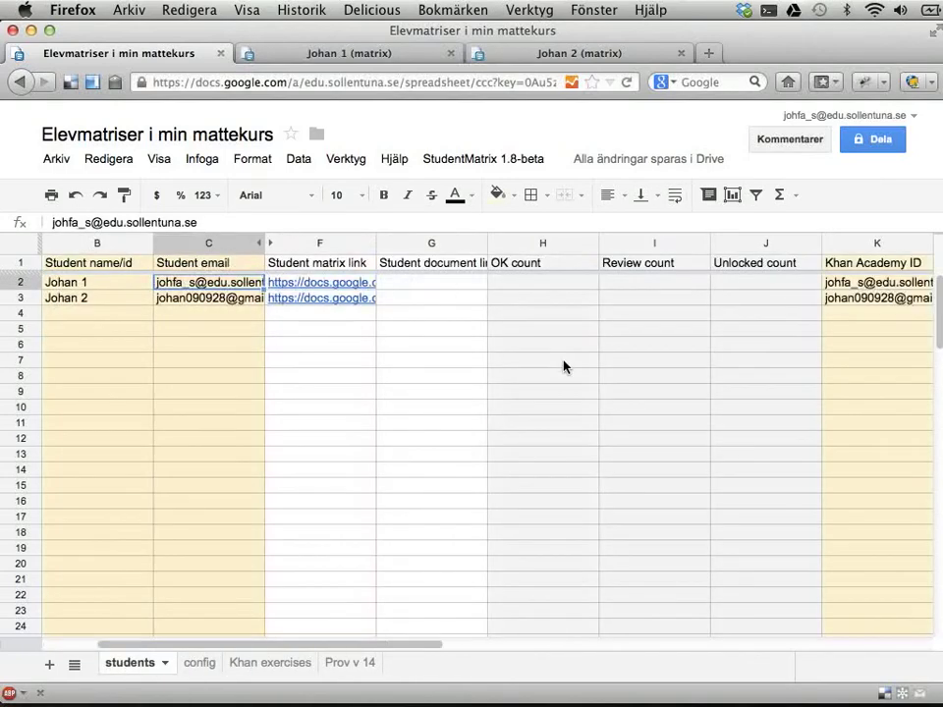
scroll(628, 285, "left", 5)
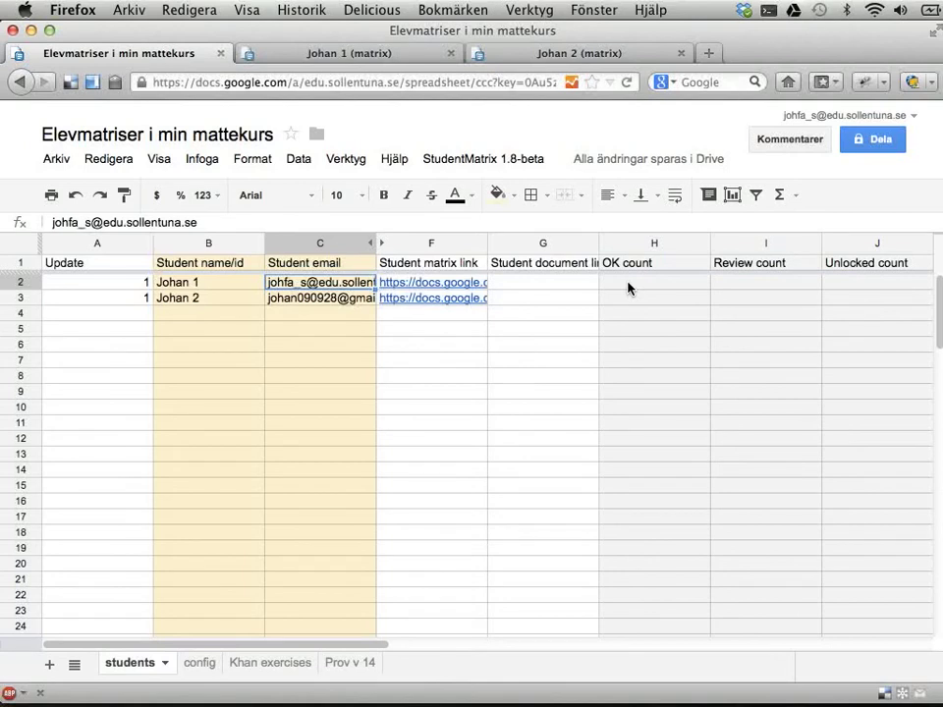
left_click(488, 160)
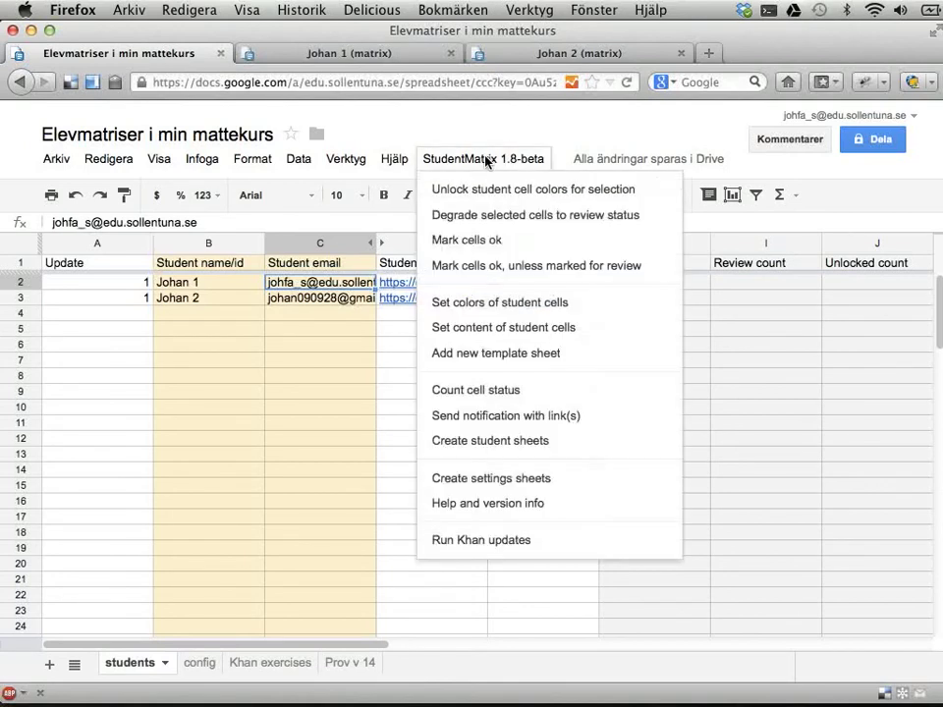
left_click(462, 541)
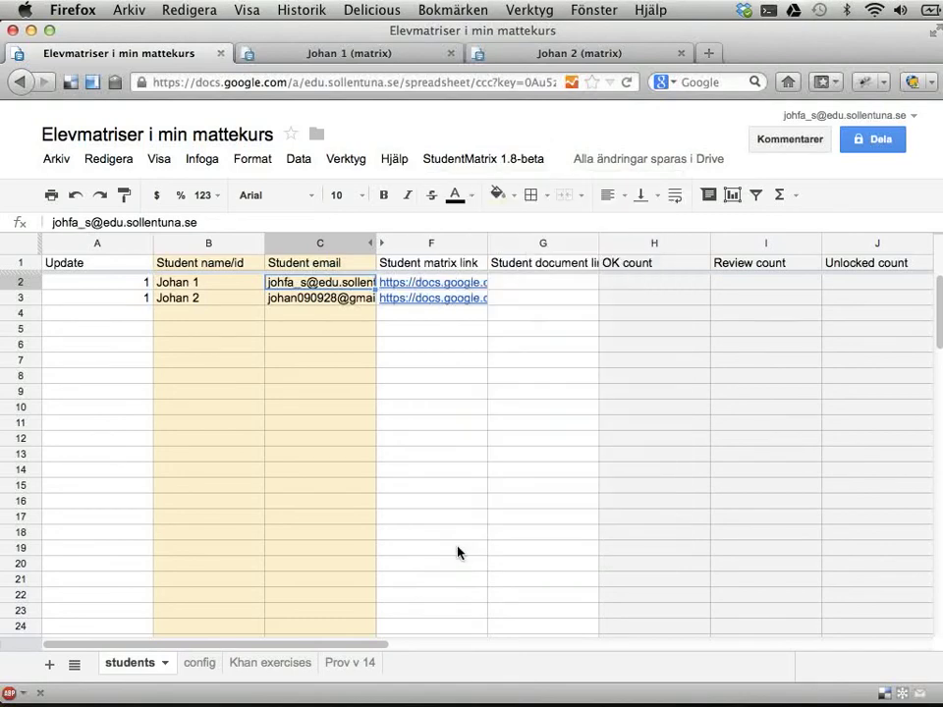
Examine the updated cell colors in the second and first students' matrices, and return to the students sheet.
left_click(543, 57)
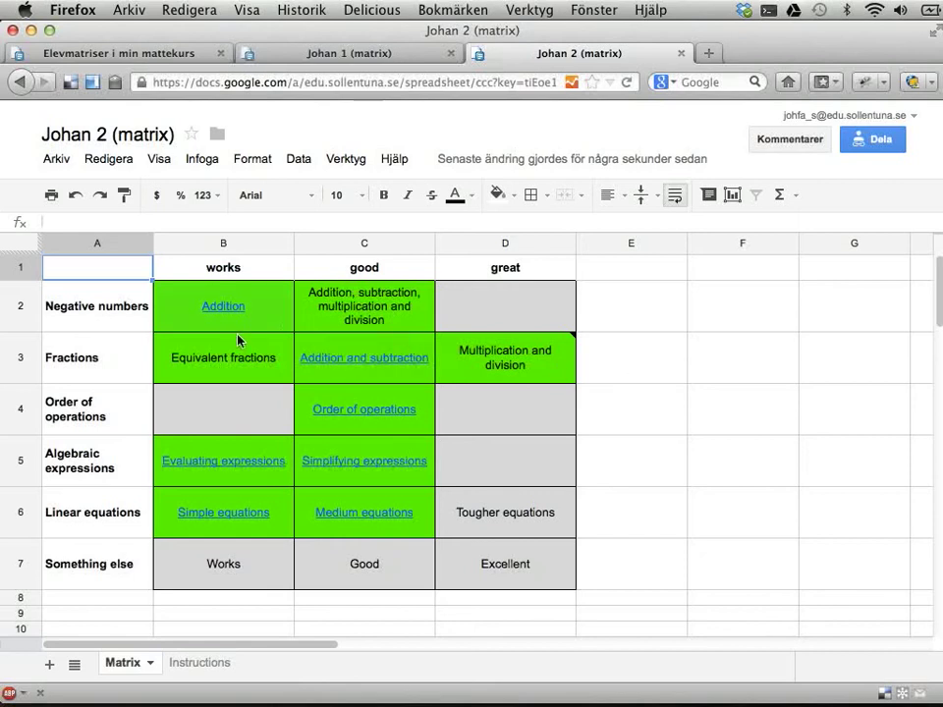
left_click(297, 55)
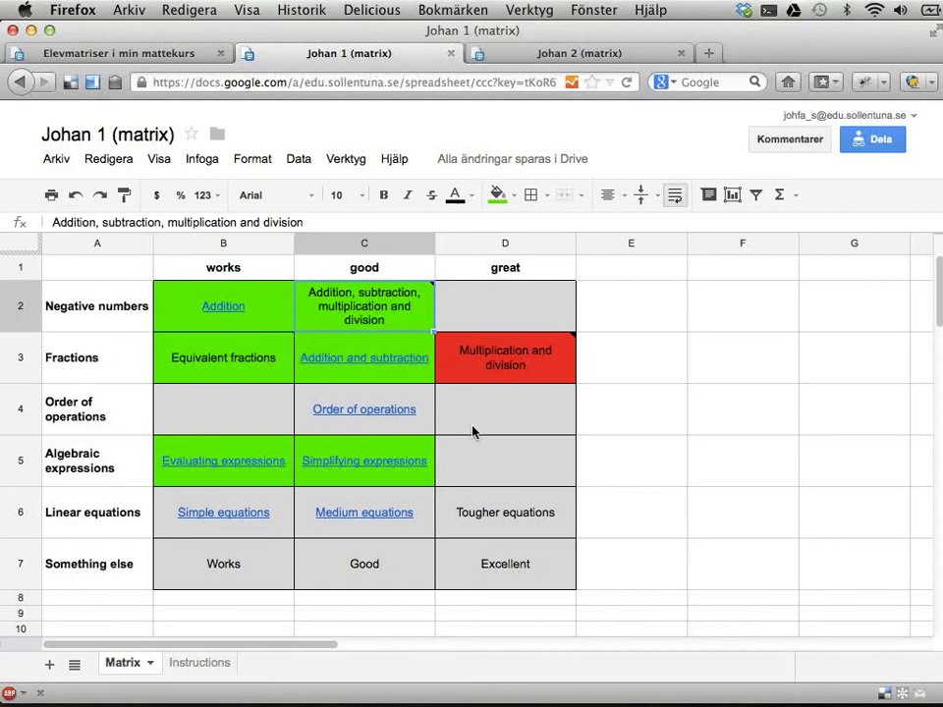
left_click(92, 49)
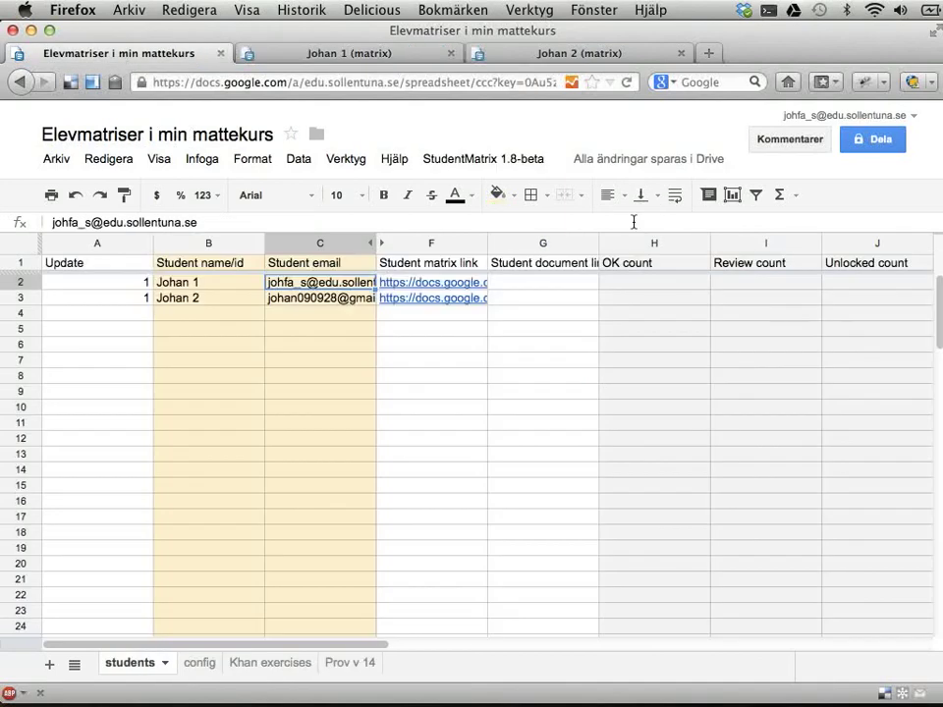
left_click(483, 160)
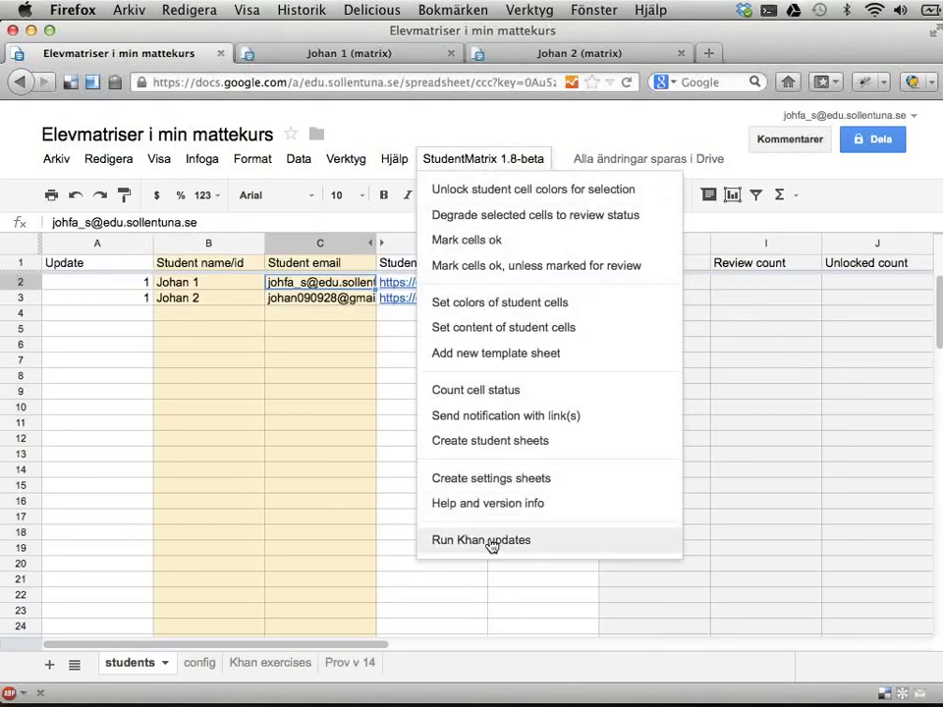
left_click(292, 316)
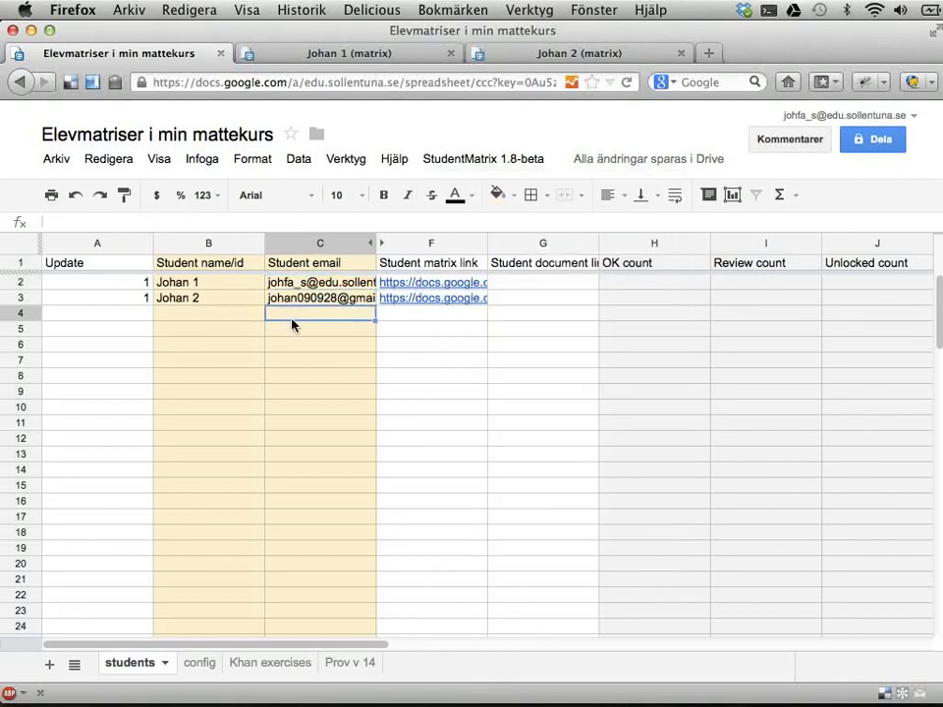